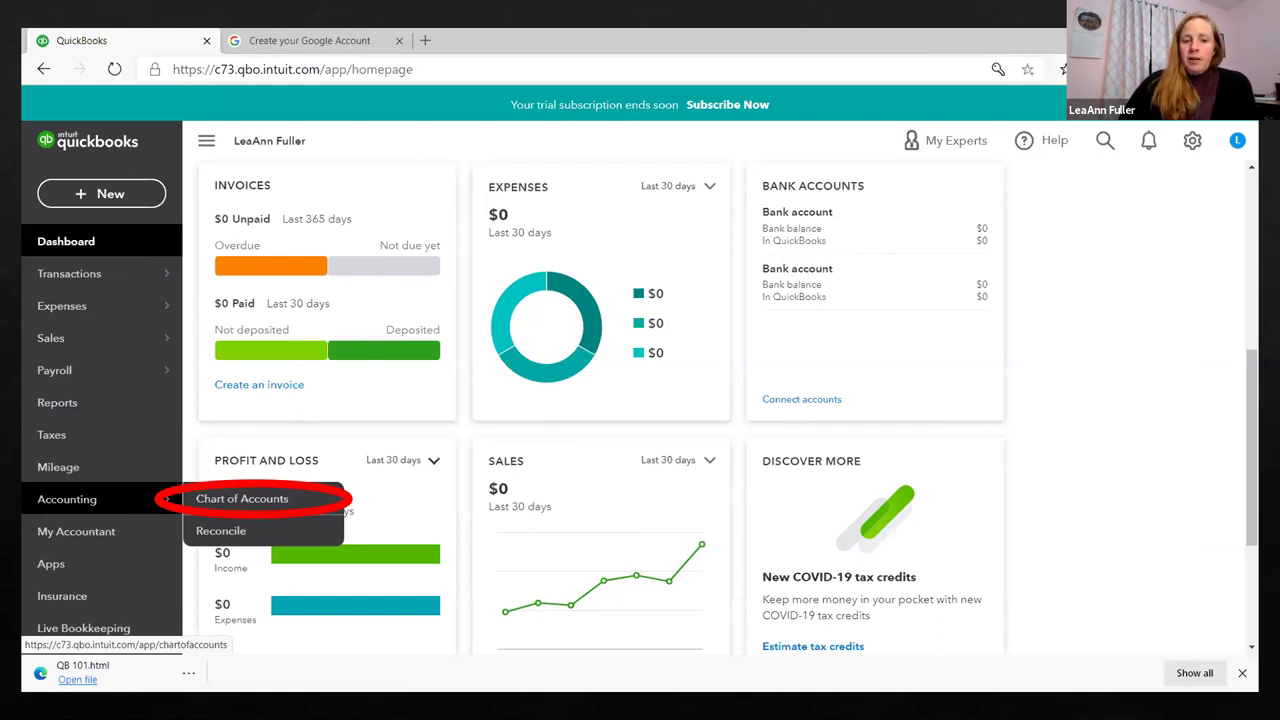
key(Right)
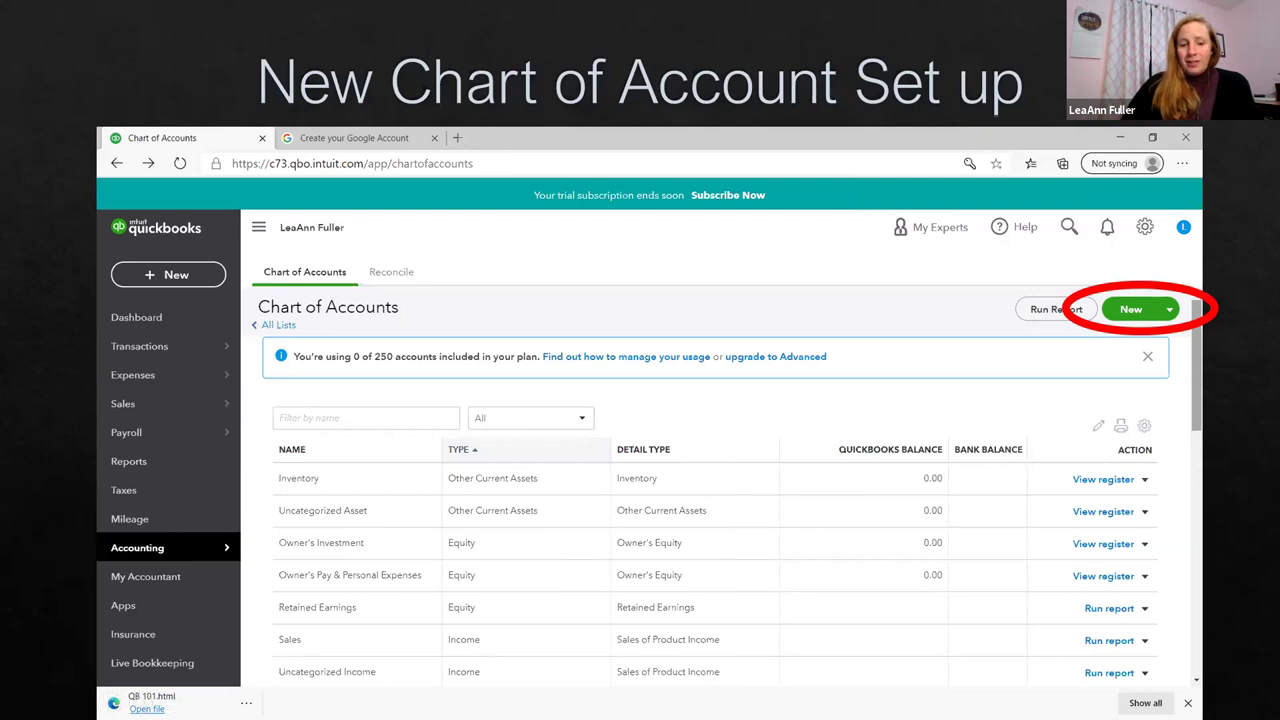
click(168, 555)
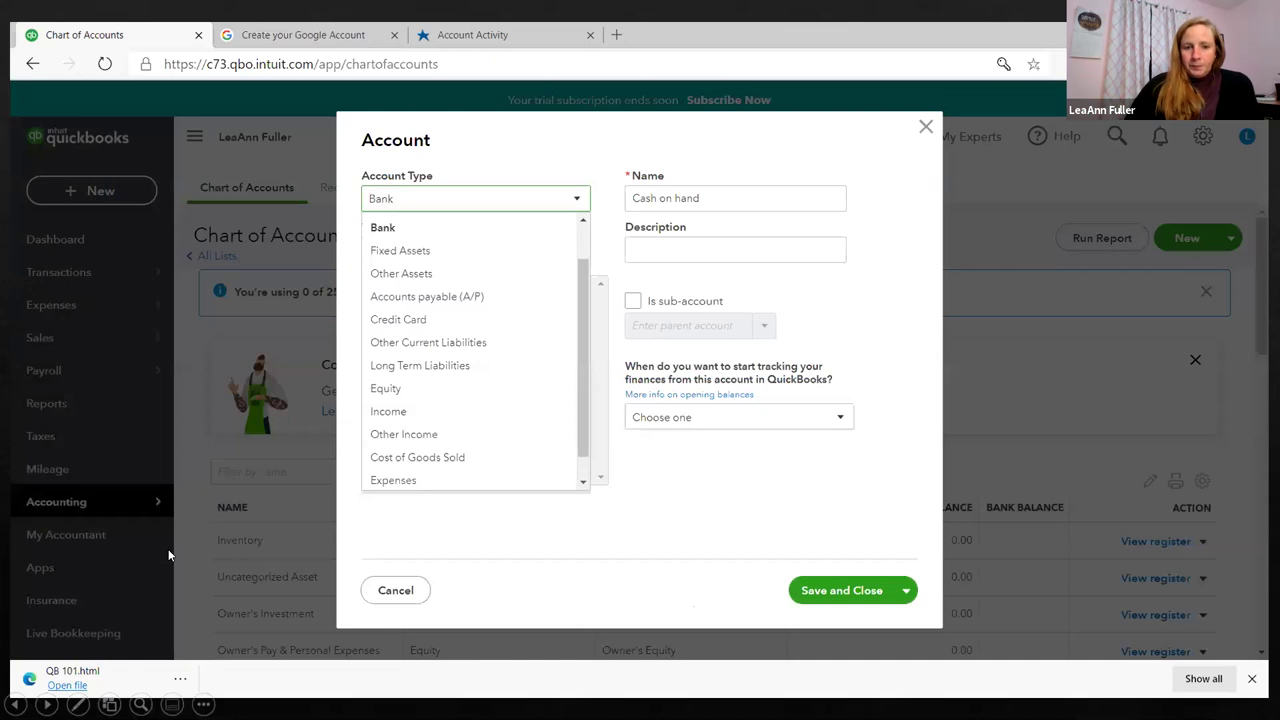
click(183, 375)
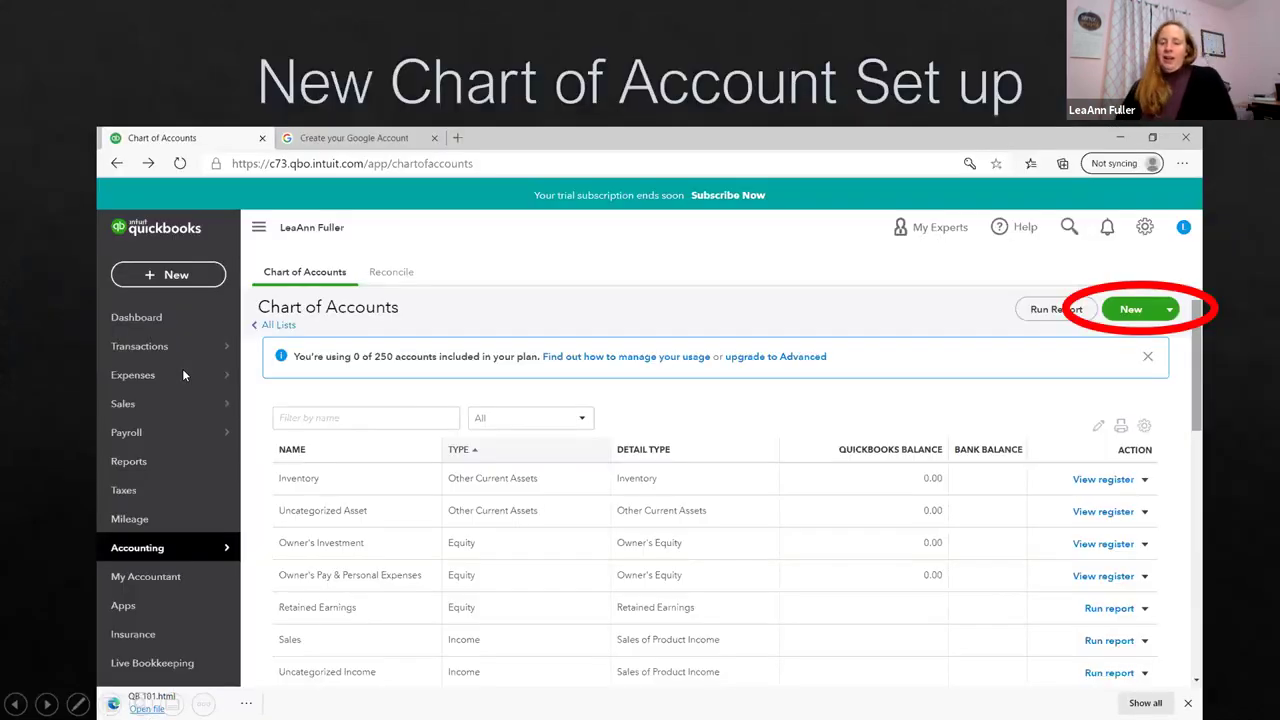
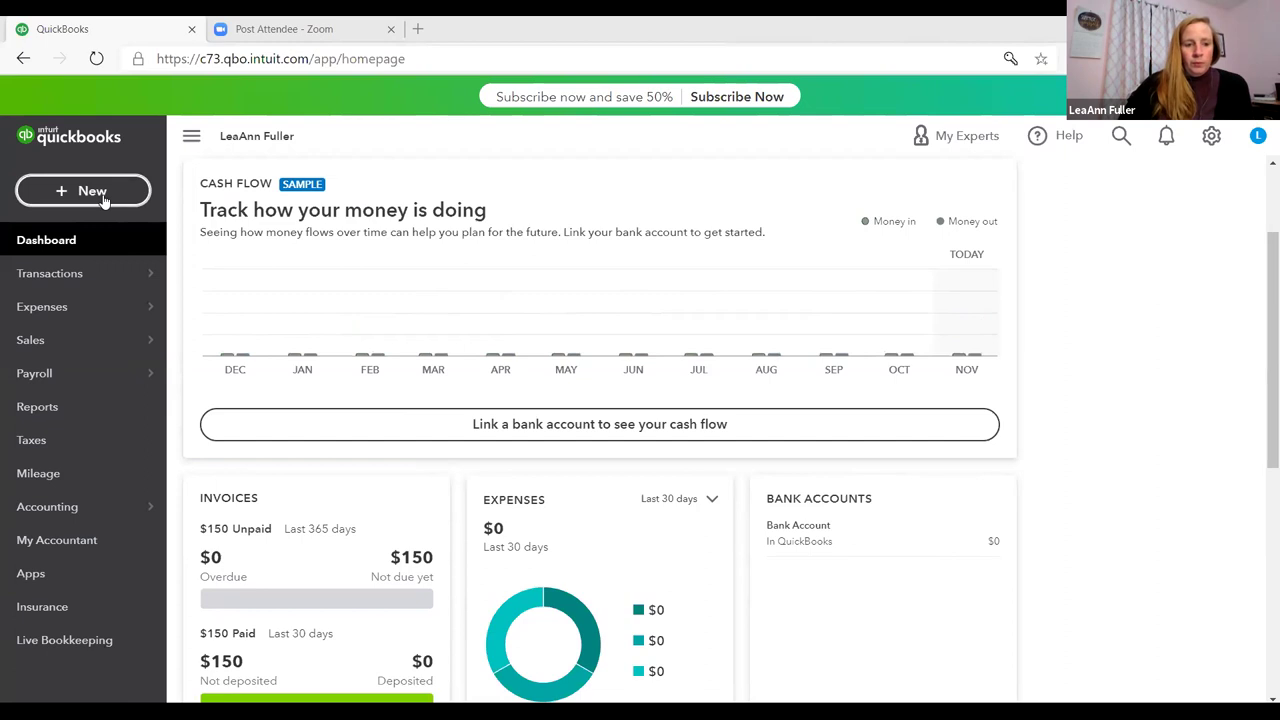
Step: Start a new sales receipt and choose JD Construction as the customer
click(104, 200)
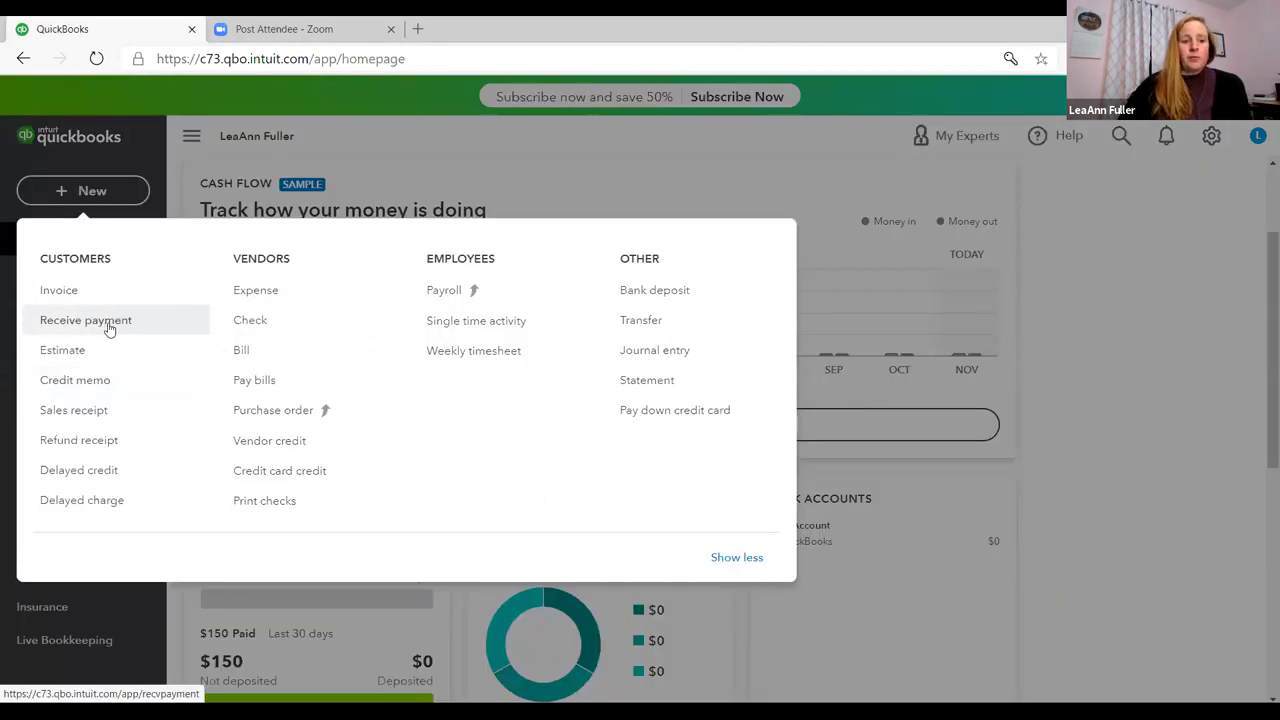
click(96, 413)
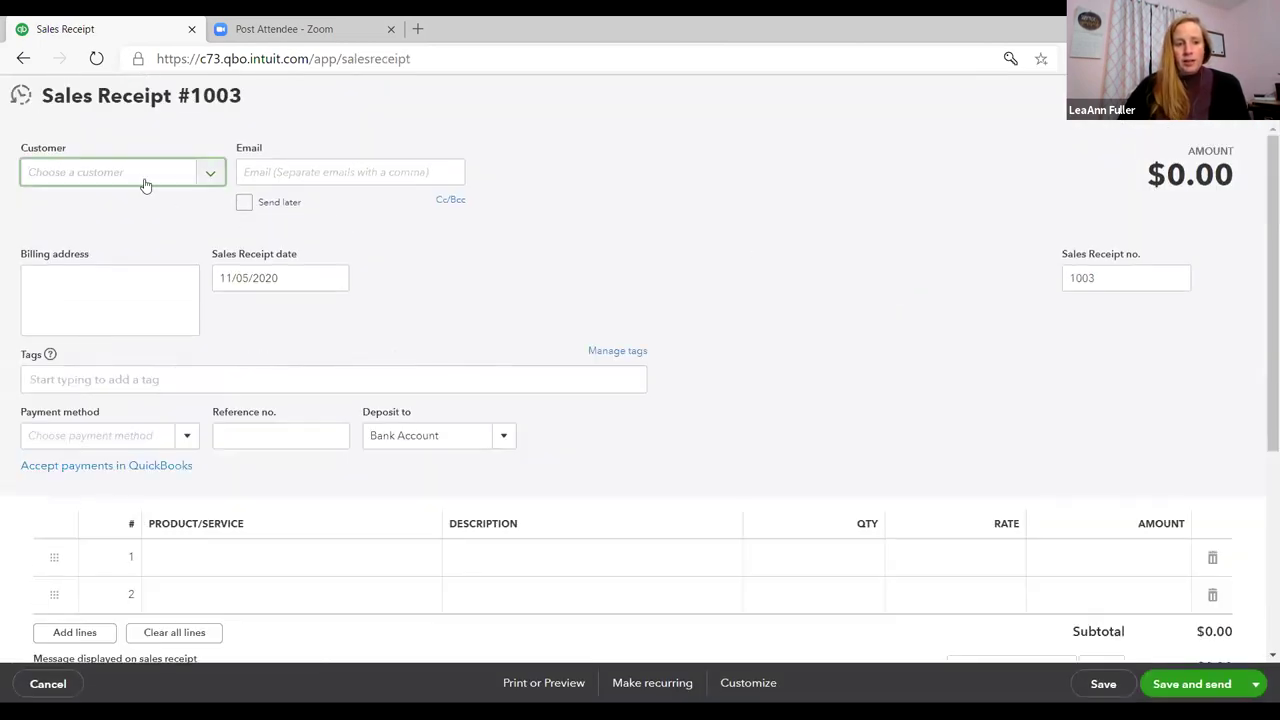
click(145, 173)
text(J)
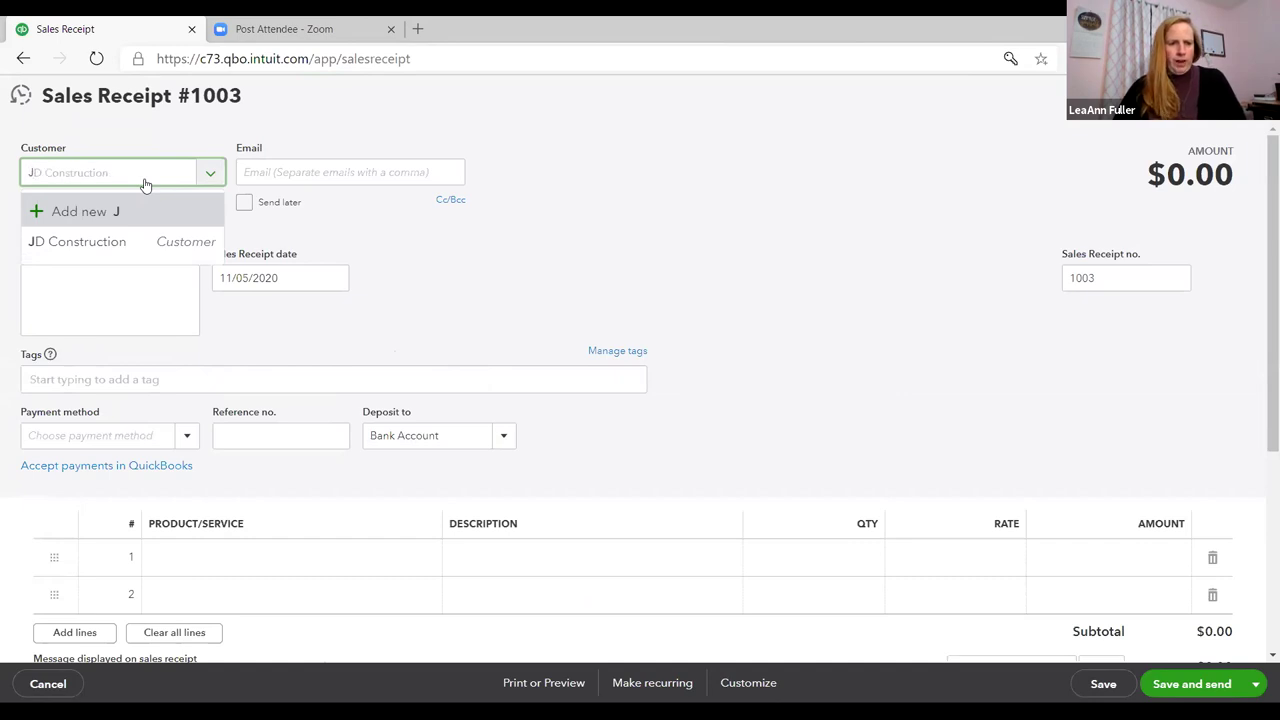
click(117, 242)
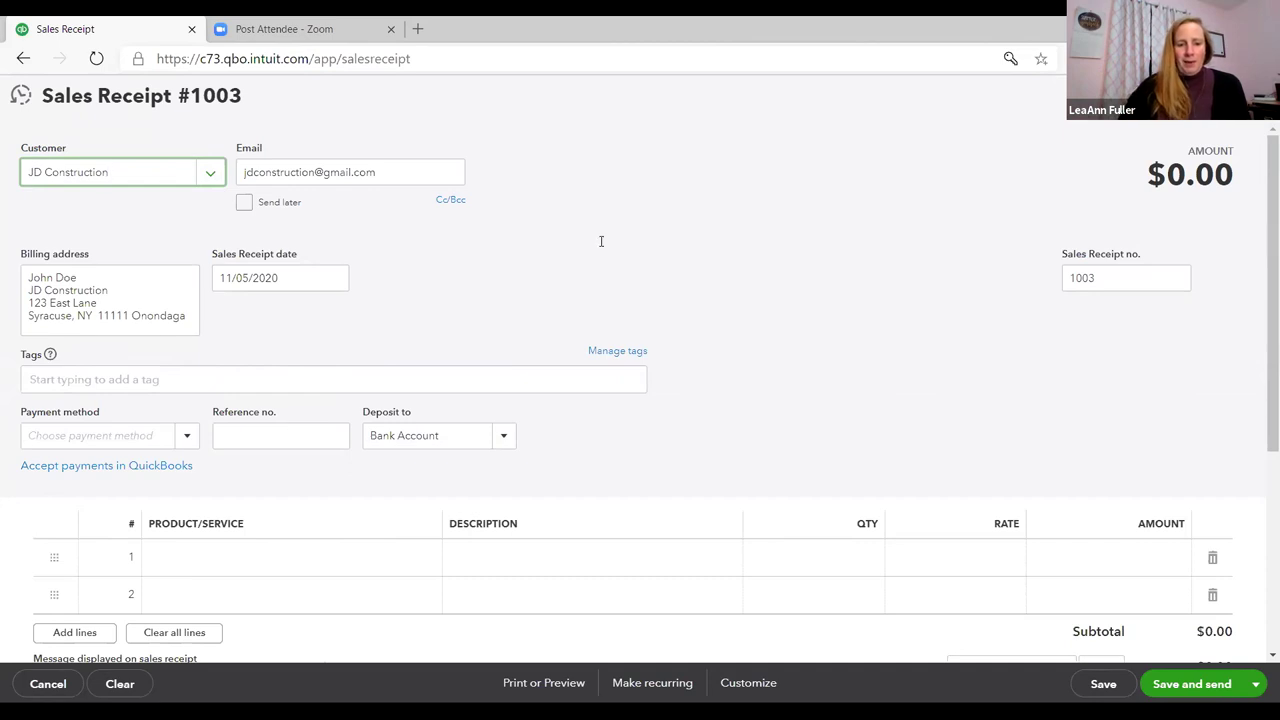
Step: Review the payment method choices, the reference number field and the deposit account options on the sales receipt
click(194, 437)
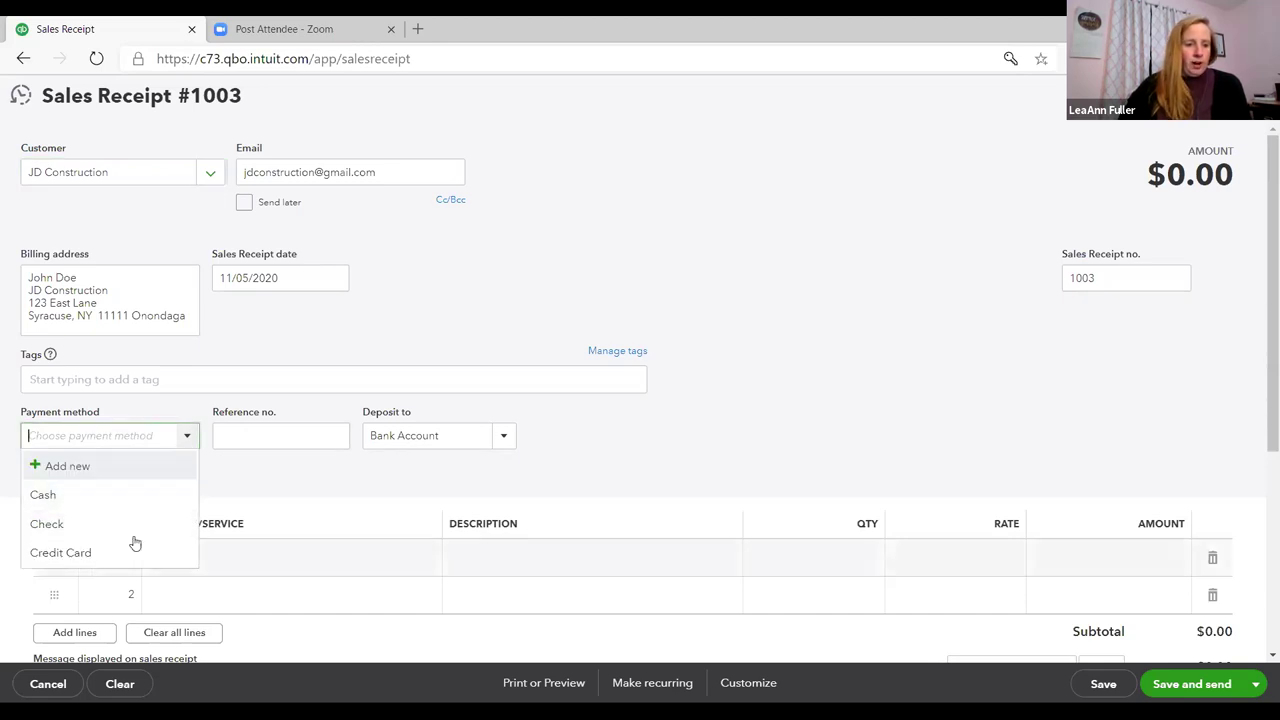
click(308, 432)
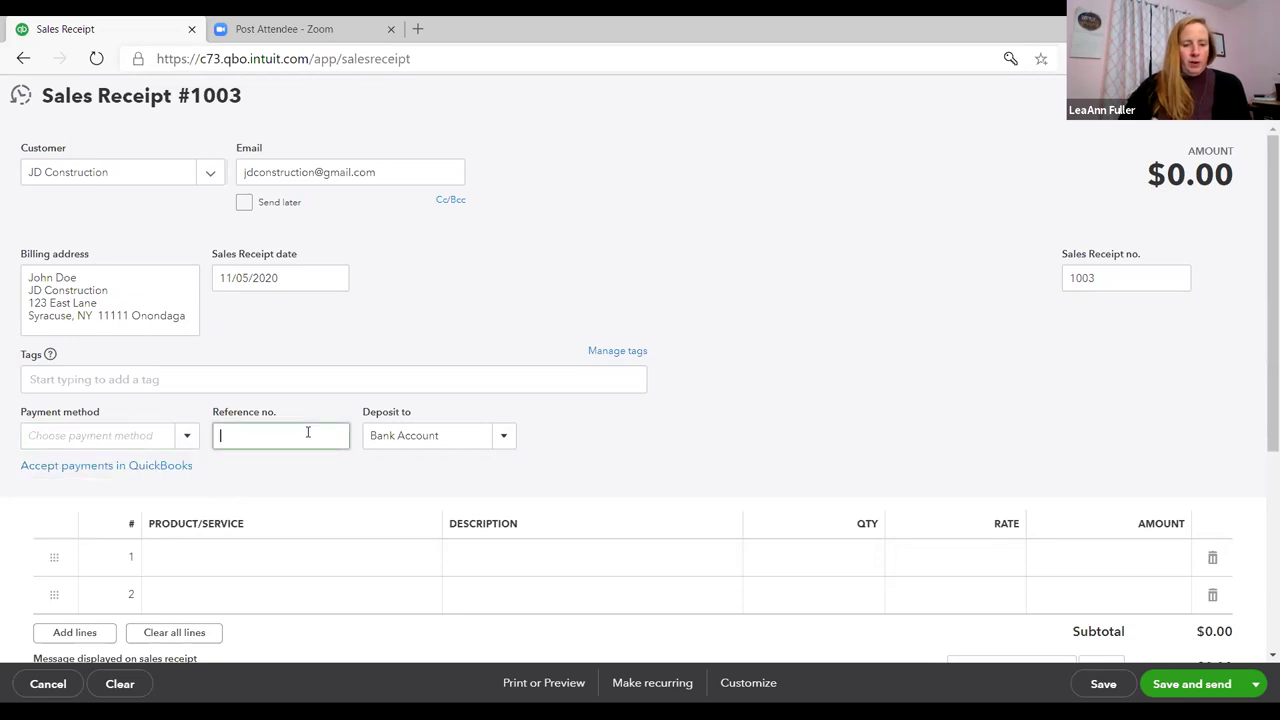
click(505, 440)
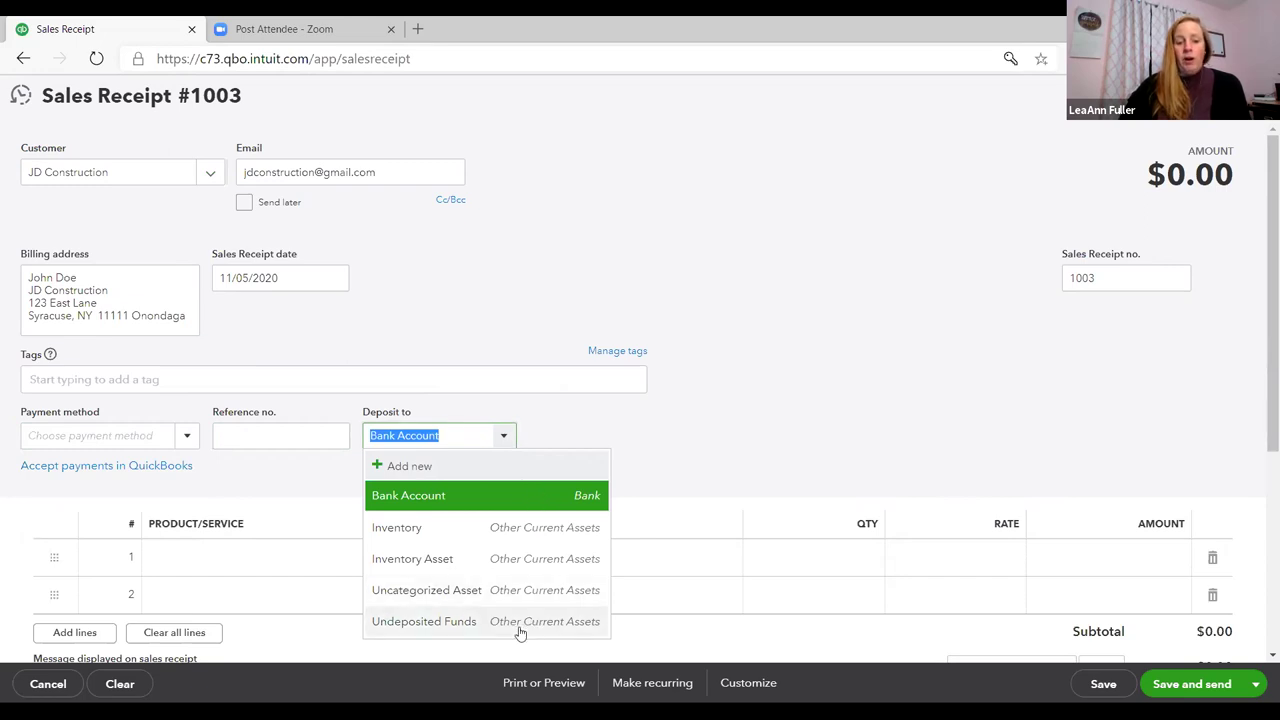
click(195, 556)
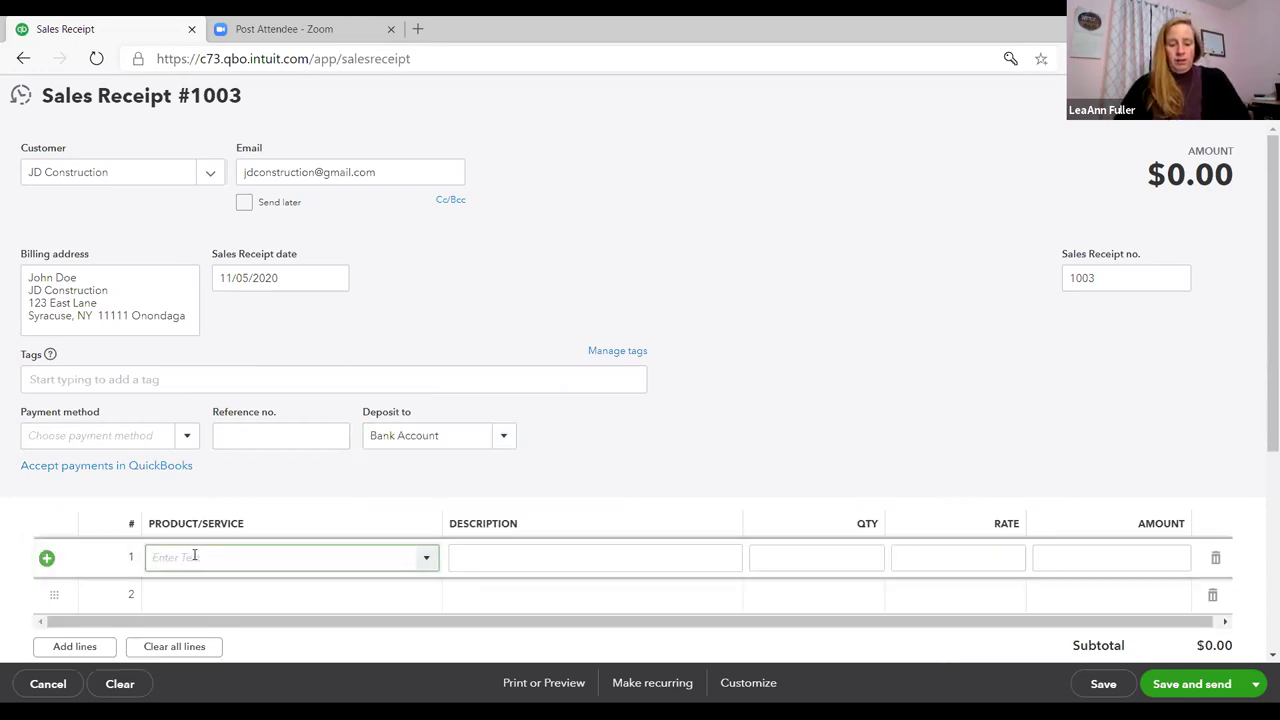
text(bookkee)
key(BackSpace)
key(BackSpace)
key(BackSpace)
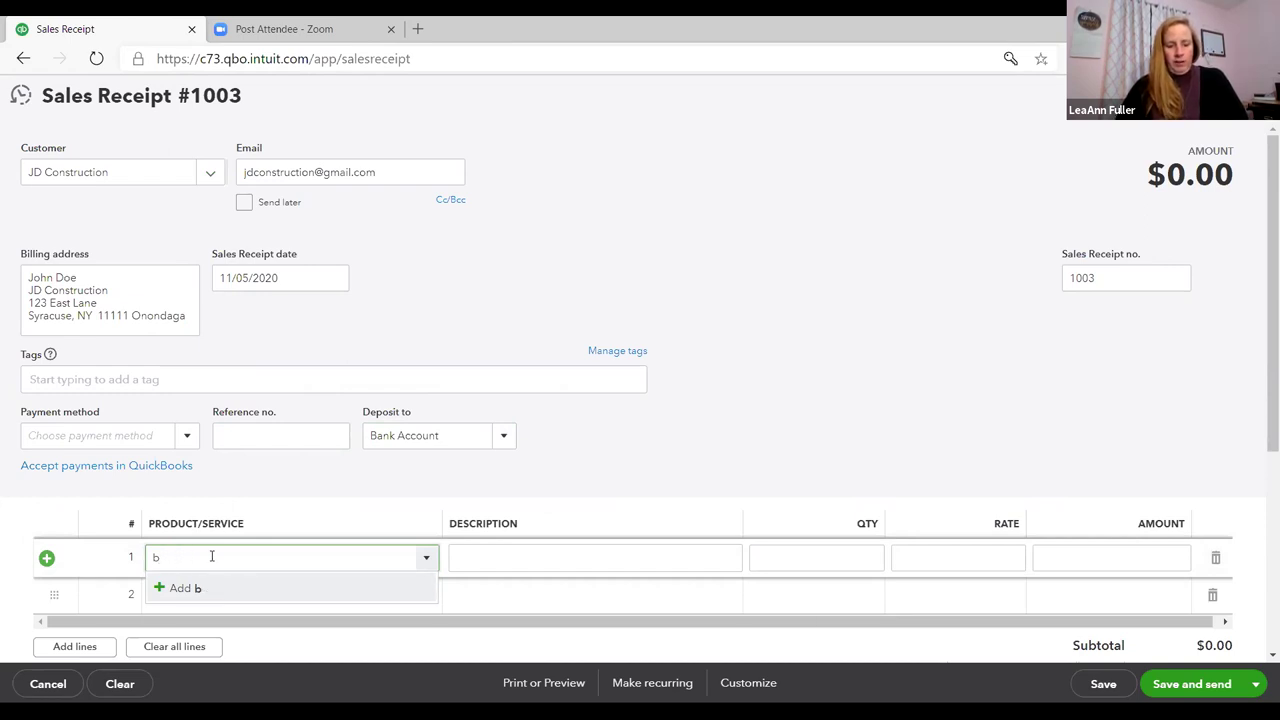
text(Mon)
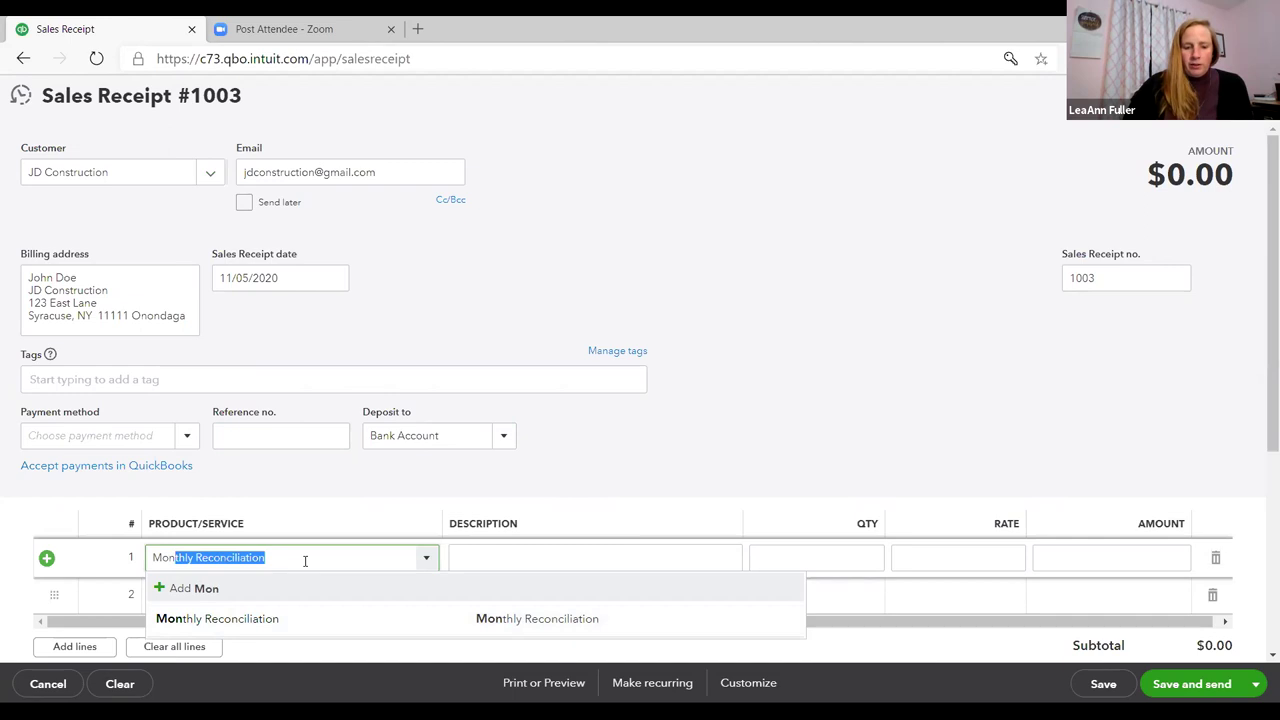
key(BackSpace)
key(BackSpace)
key(BackSpace)
key(BackSpace)
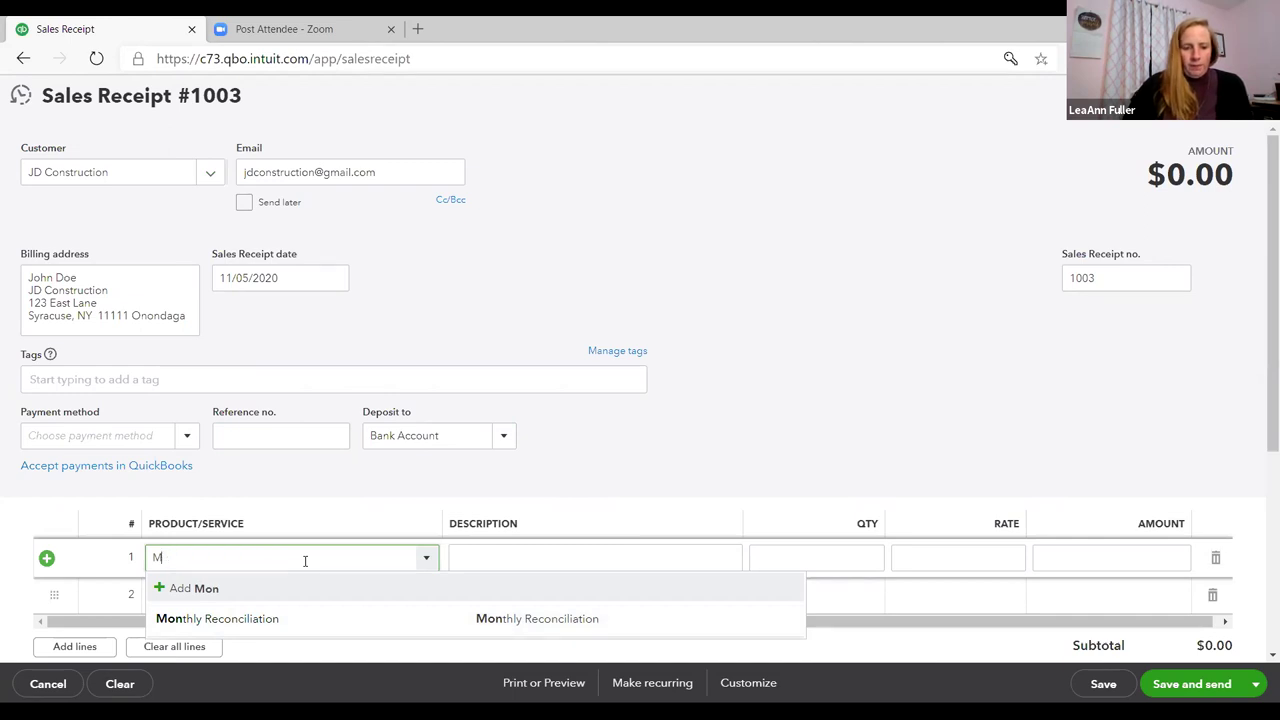
Step: Add Bookkeeping as a new Service item on the receipt's first line, with Bookkeeping as its income account
text(Bookkeeping)
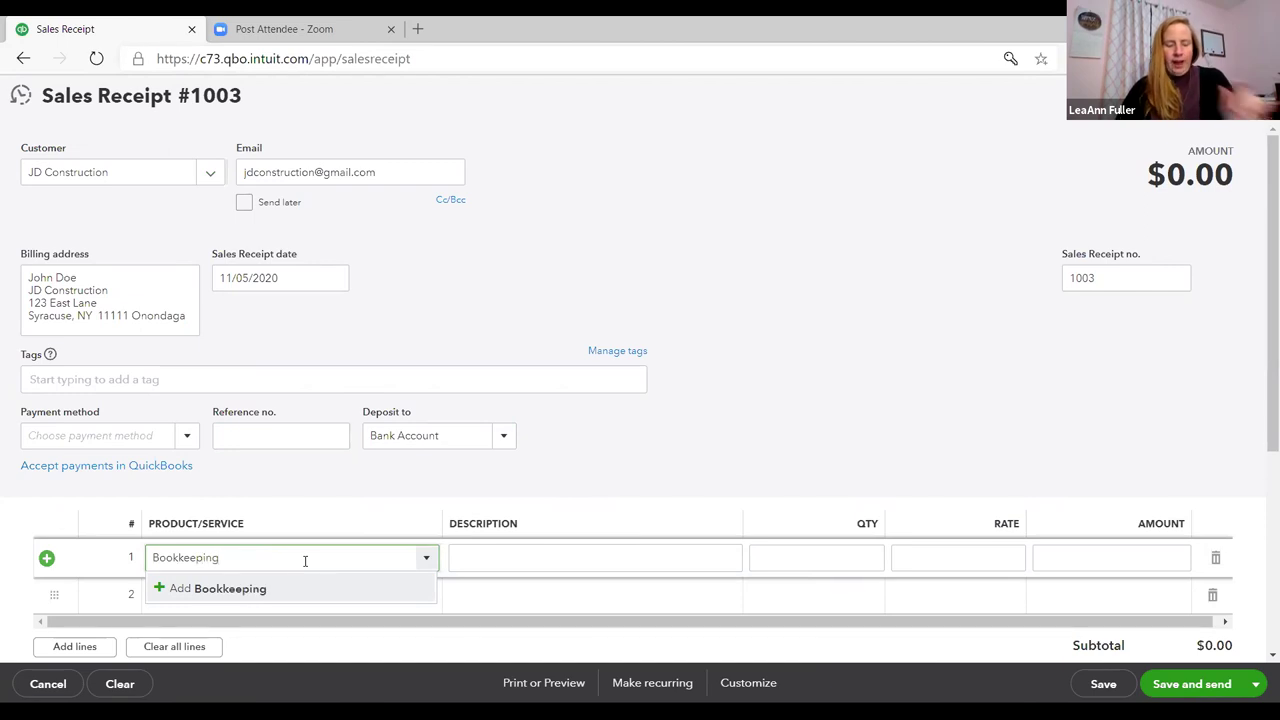
click(228, 590)
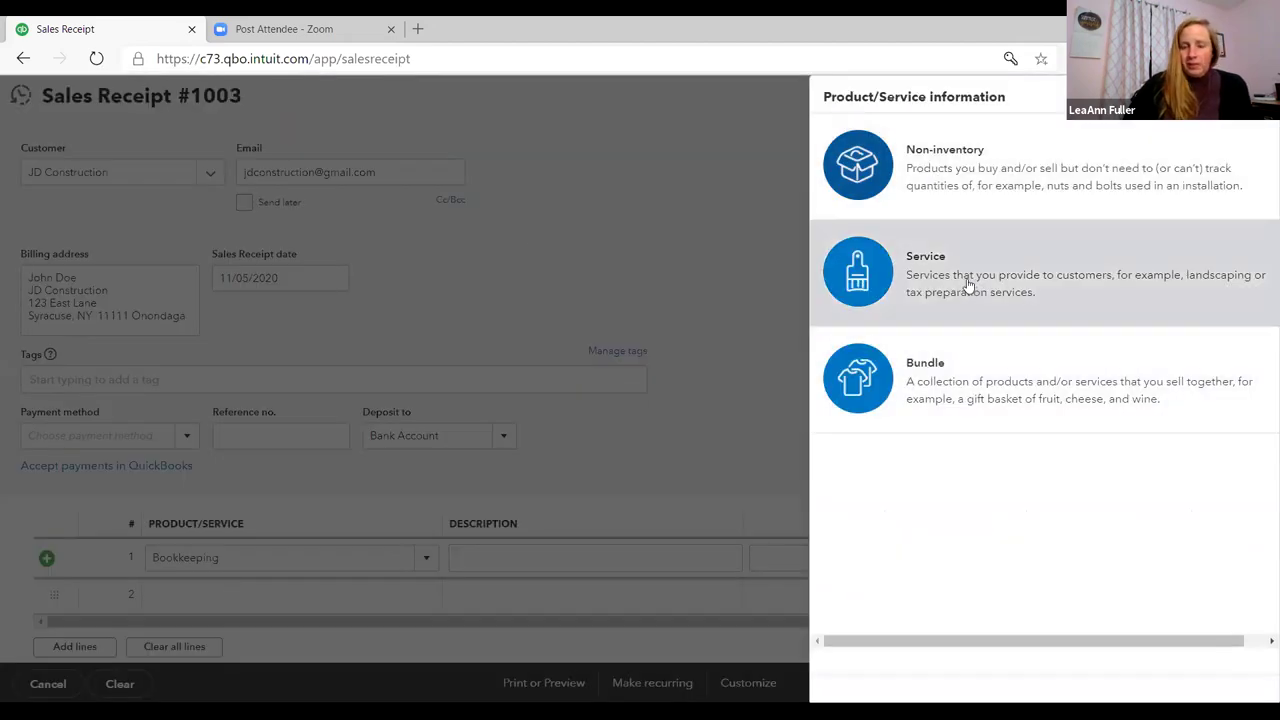
click(968, 286)
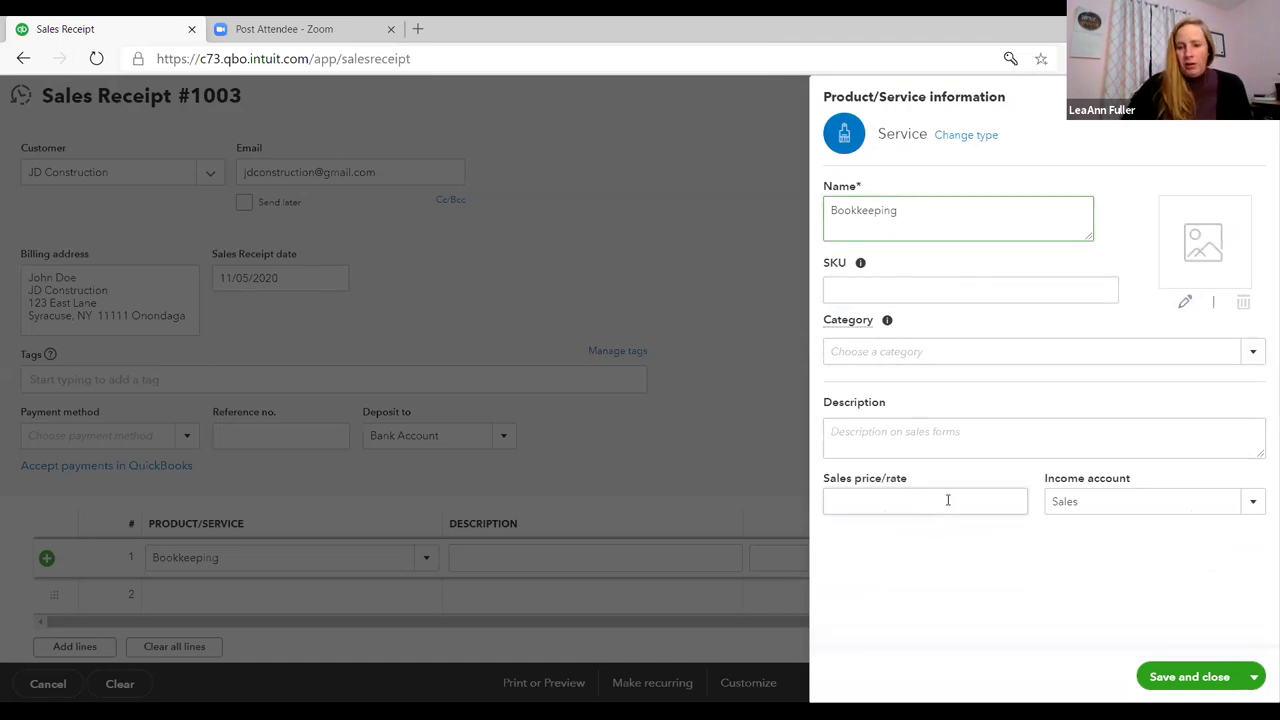
click(1252, 510)
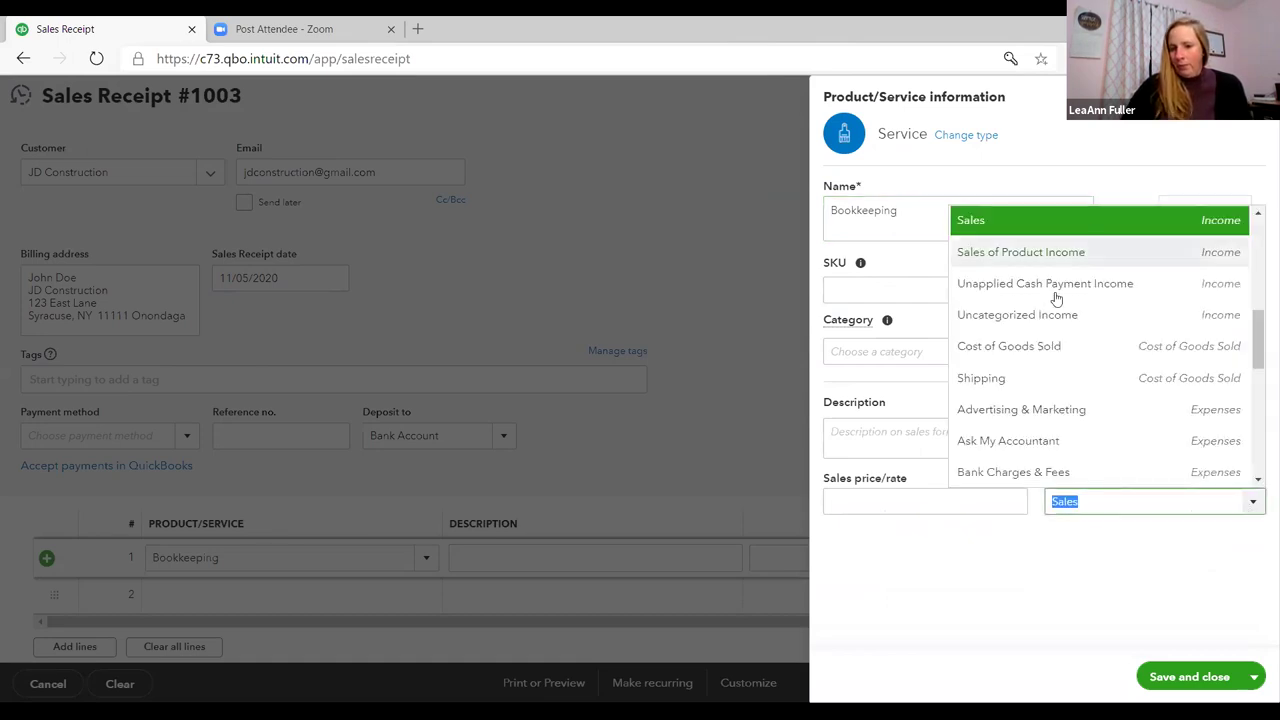
scroll(1117, 371, up, 3)
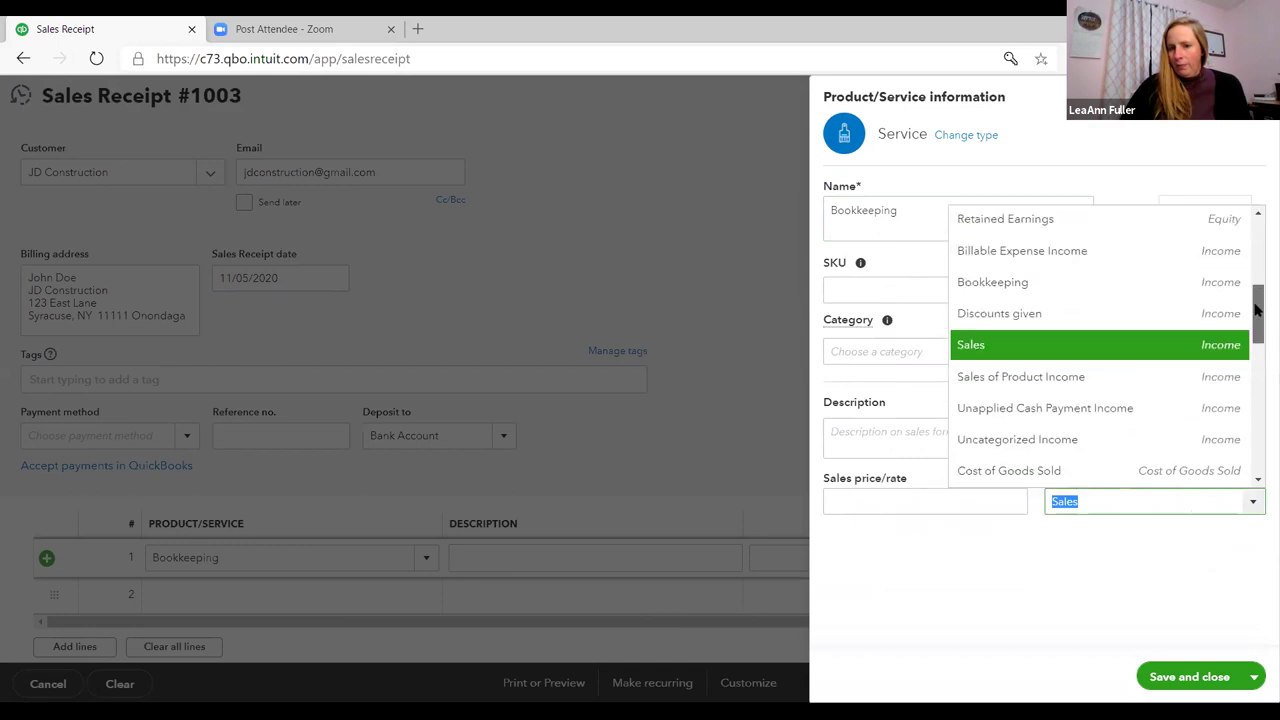
click(1114, 341)
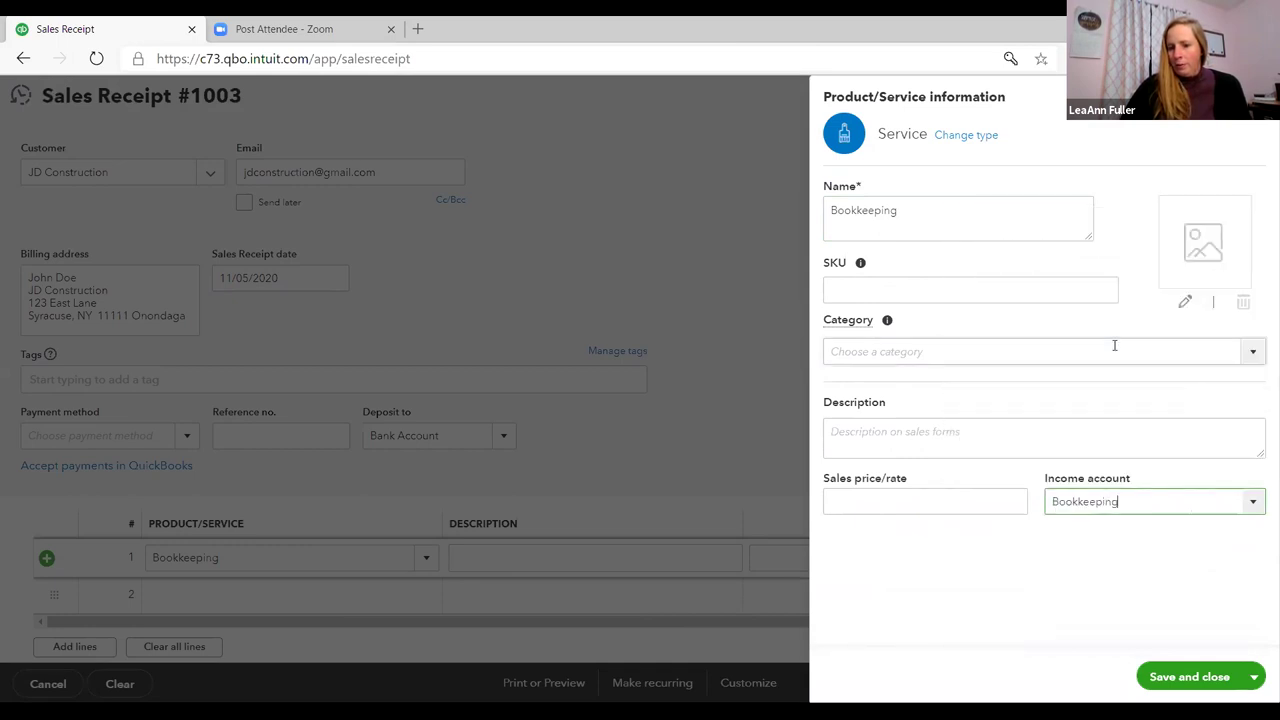
click(1187, 677)
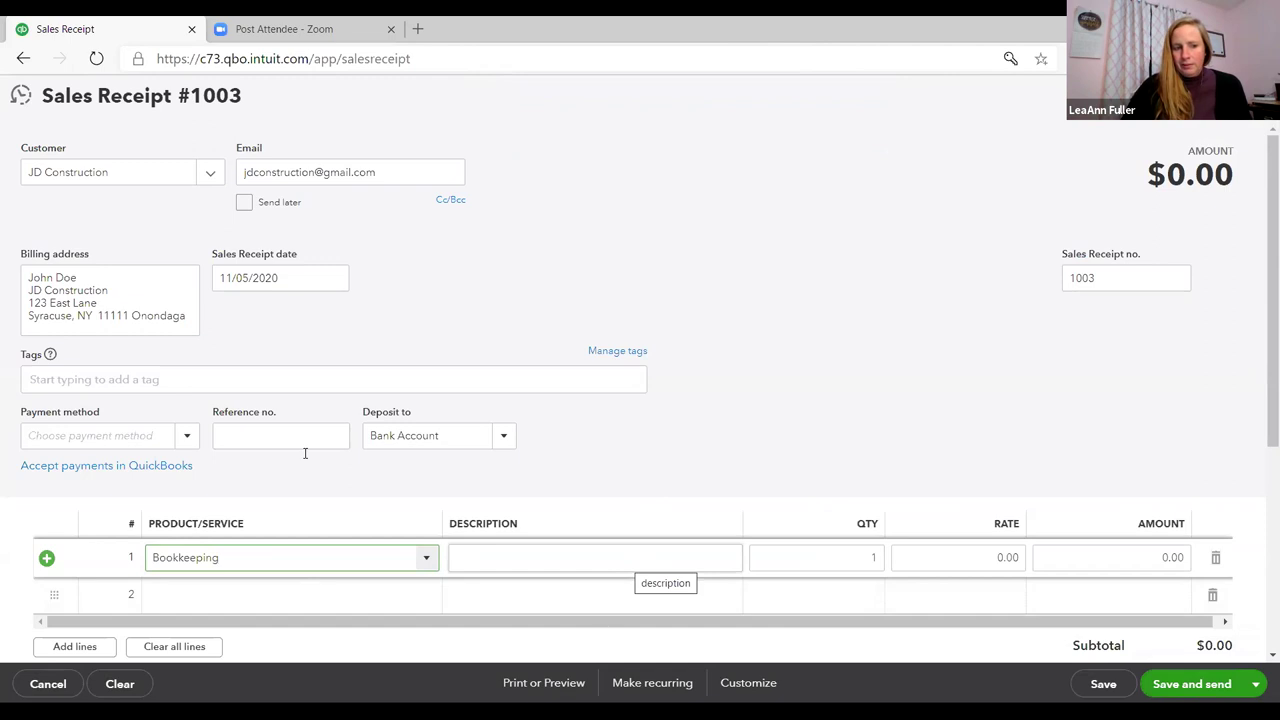
Step: Set the Bookkeeping line's quantity to 5 and its rate to 40
click(993, 563)
text(15)
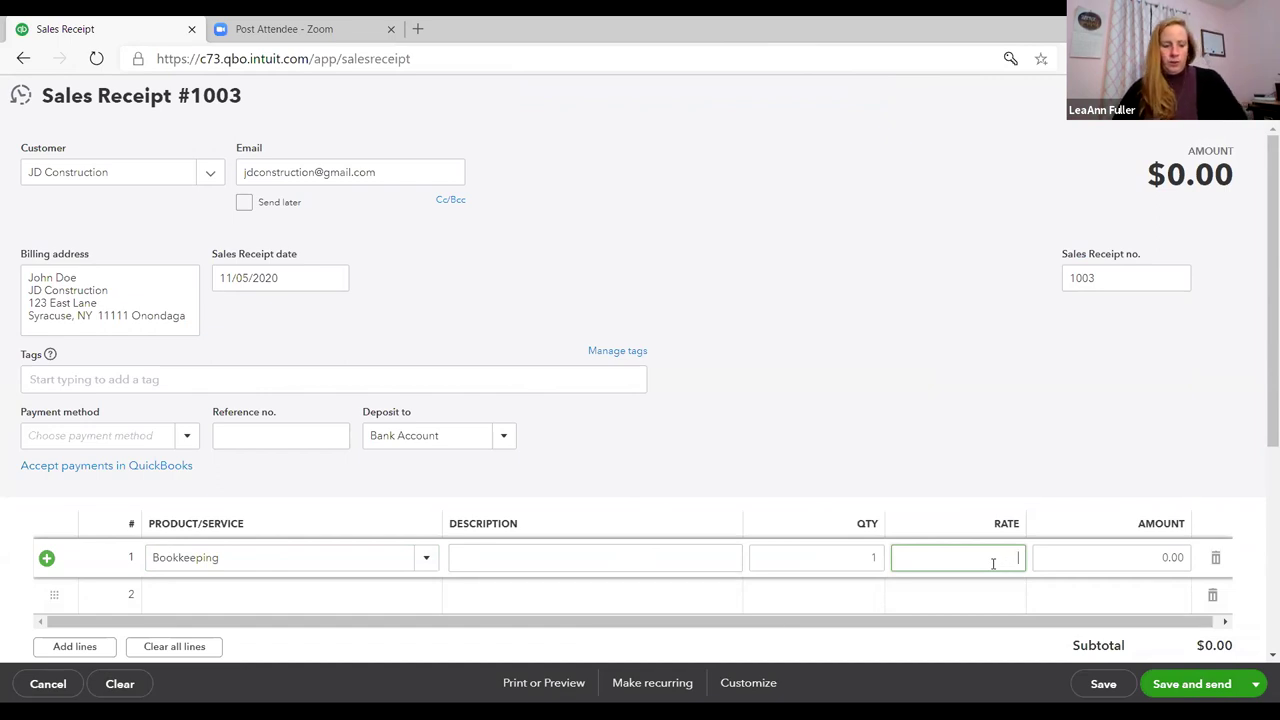
key(shift+Tab)
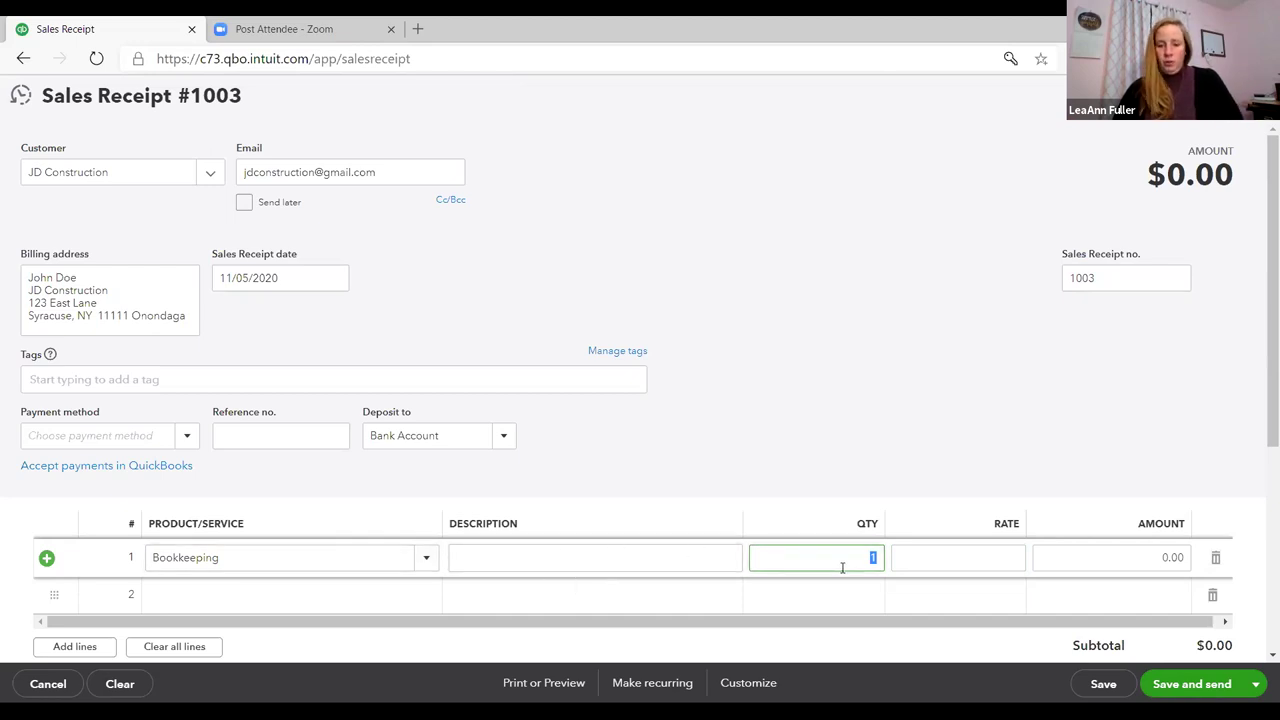
key(Tab)
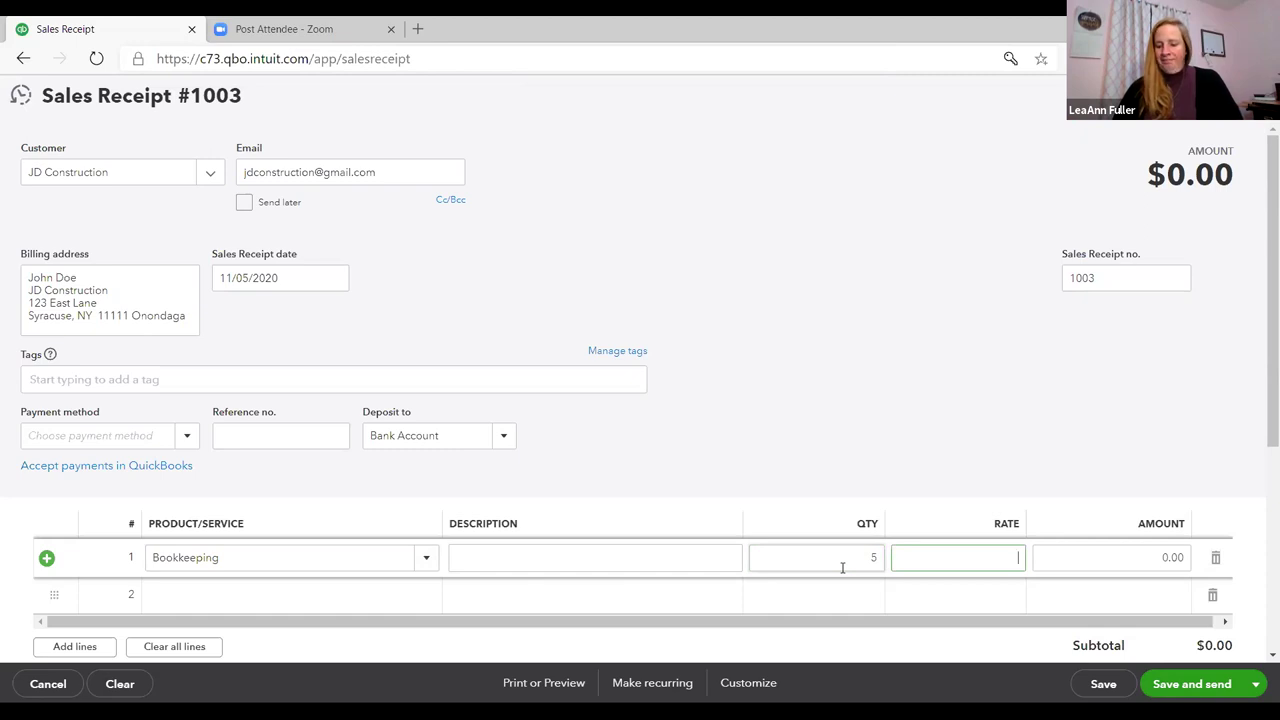
text(40)
key(Tab)
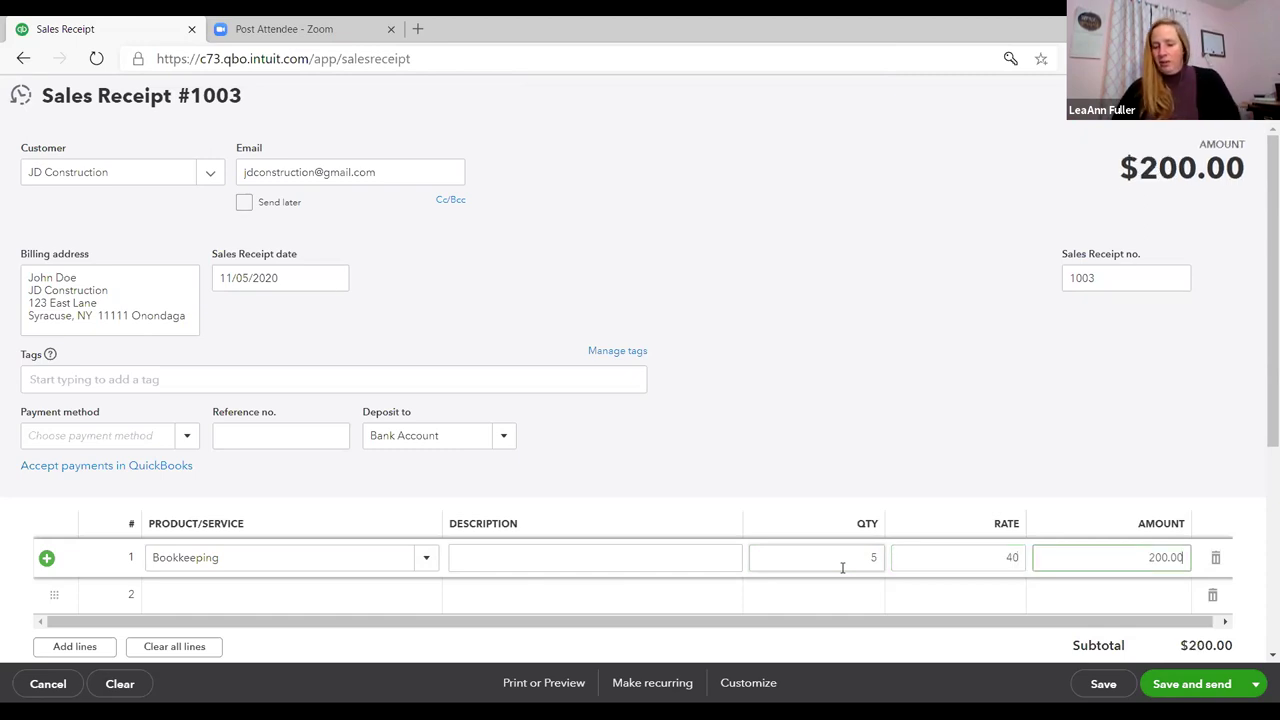
Step: Preview the sales receipt's e-mail, dismiss it without sending, and save and close the receipt
click(1188, 685)
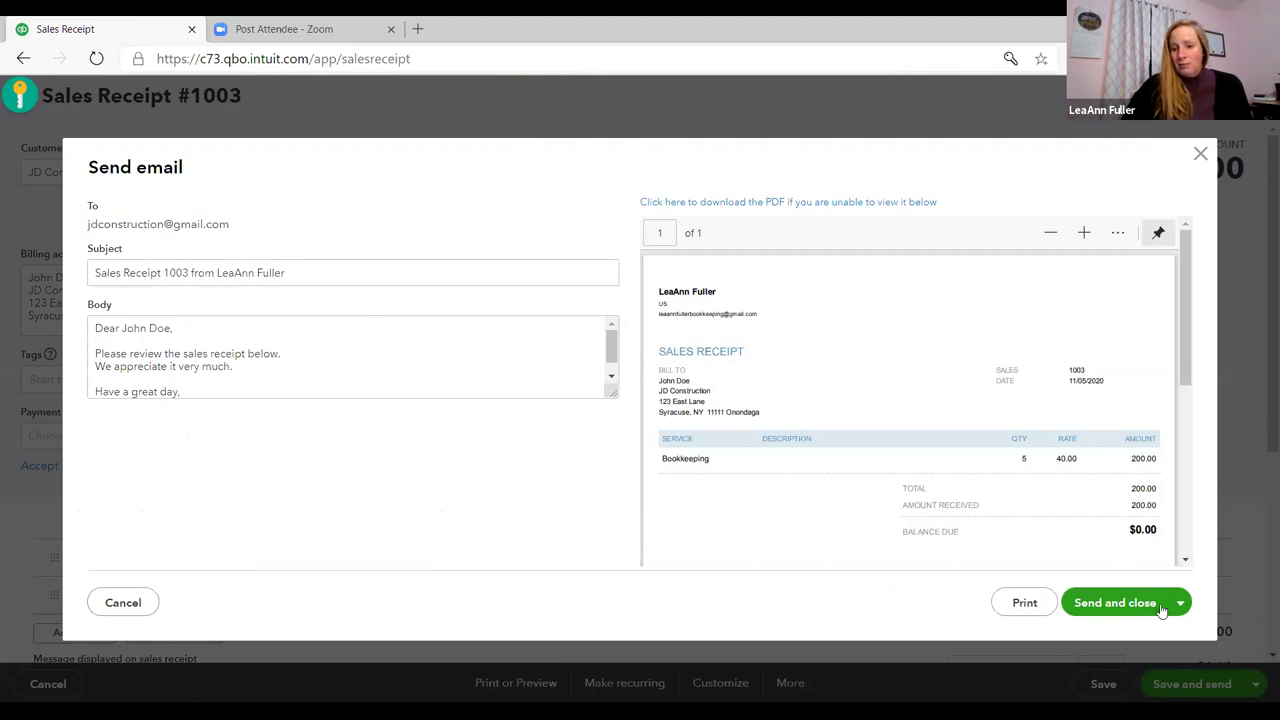
click(1200, 157)
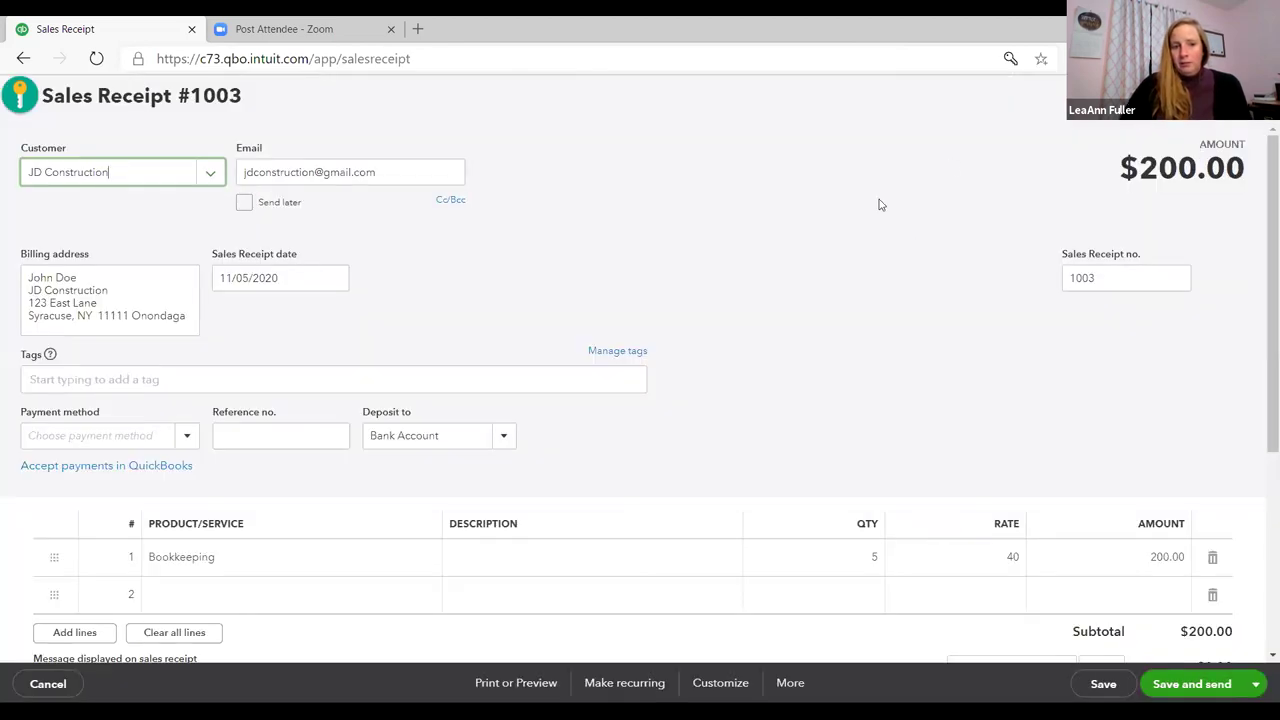
click(1256, 684)
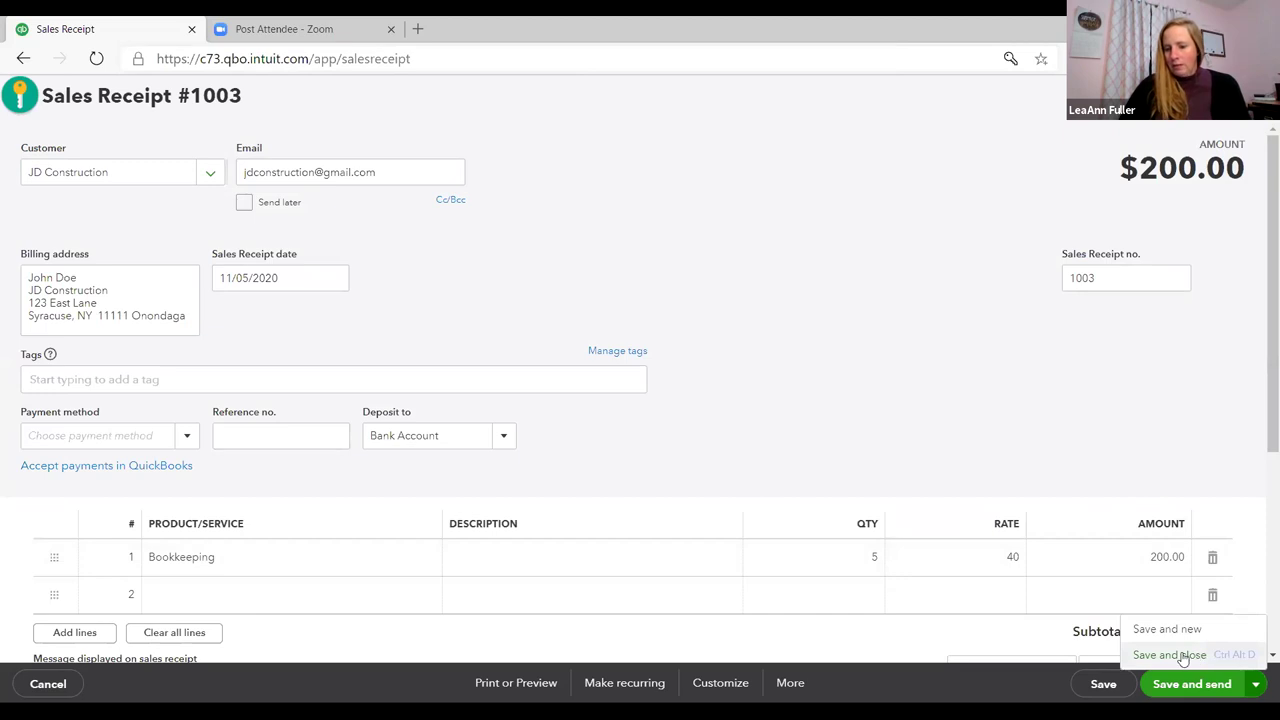
click(1170, 655)
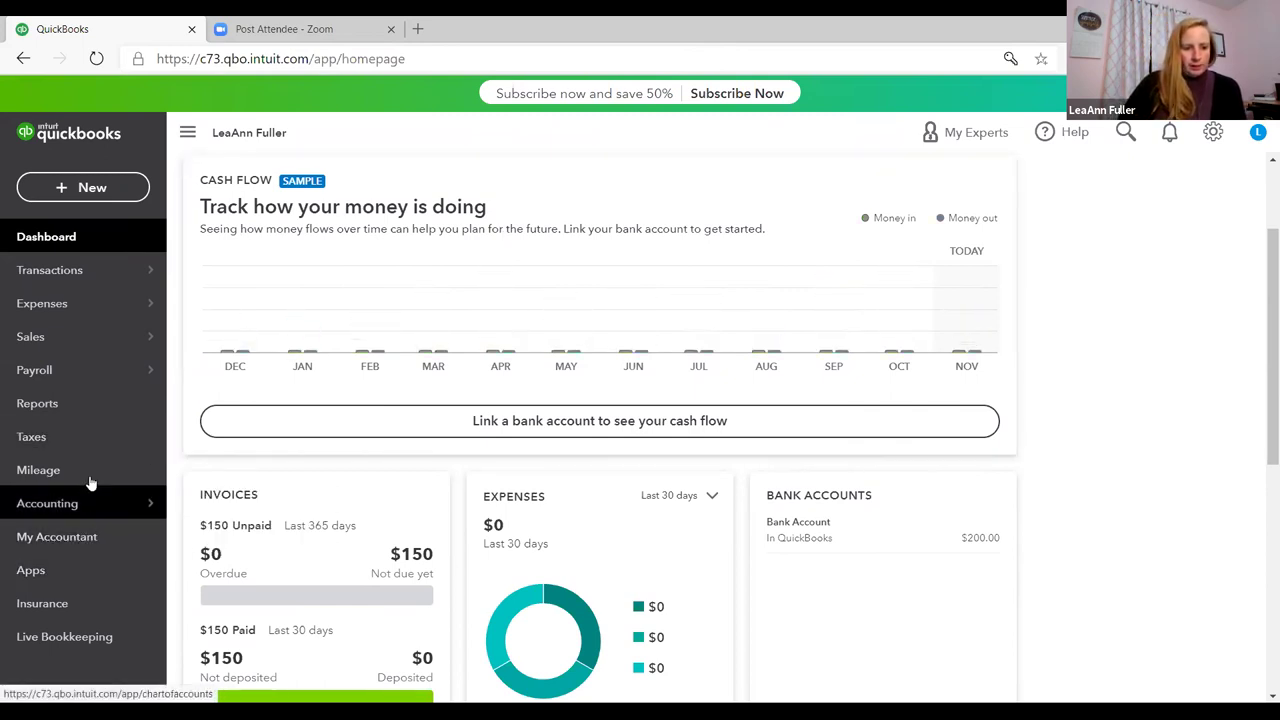
Step: Open the Reports page and look through the standard reports from Favorites down to the Payroll section
click(86, 405)
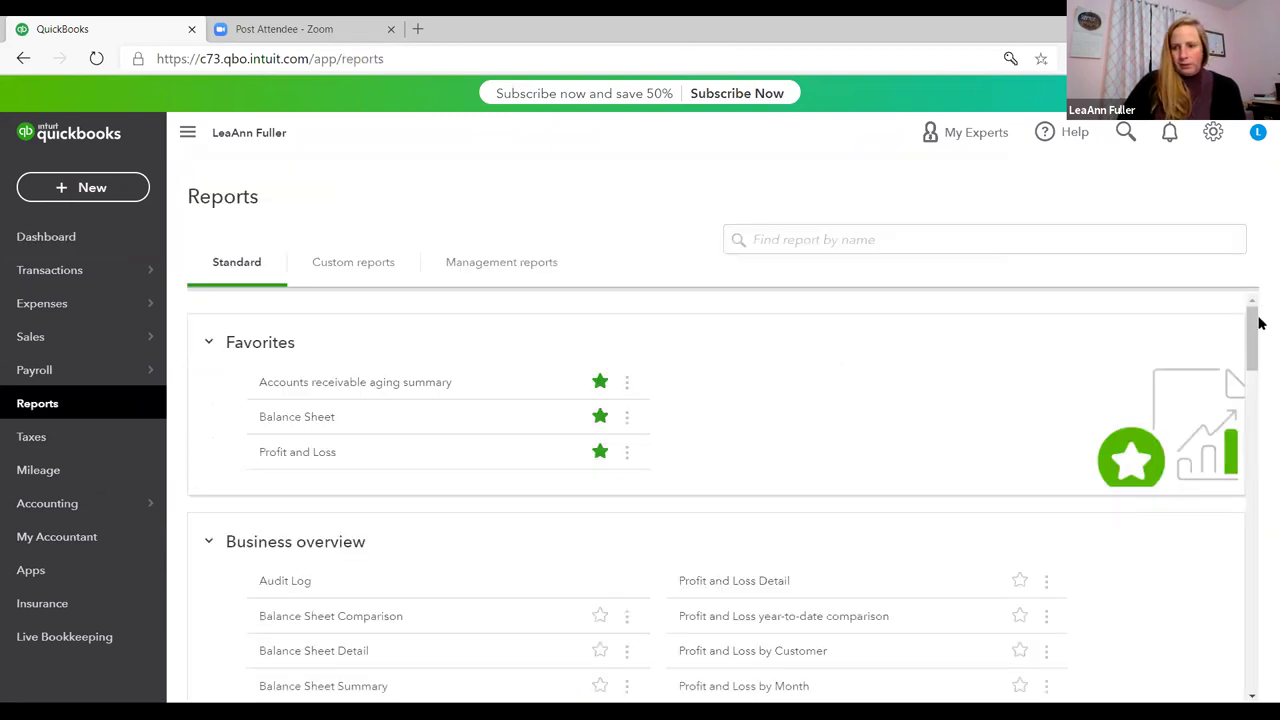
drag(1253, 357, 1256, 326)
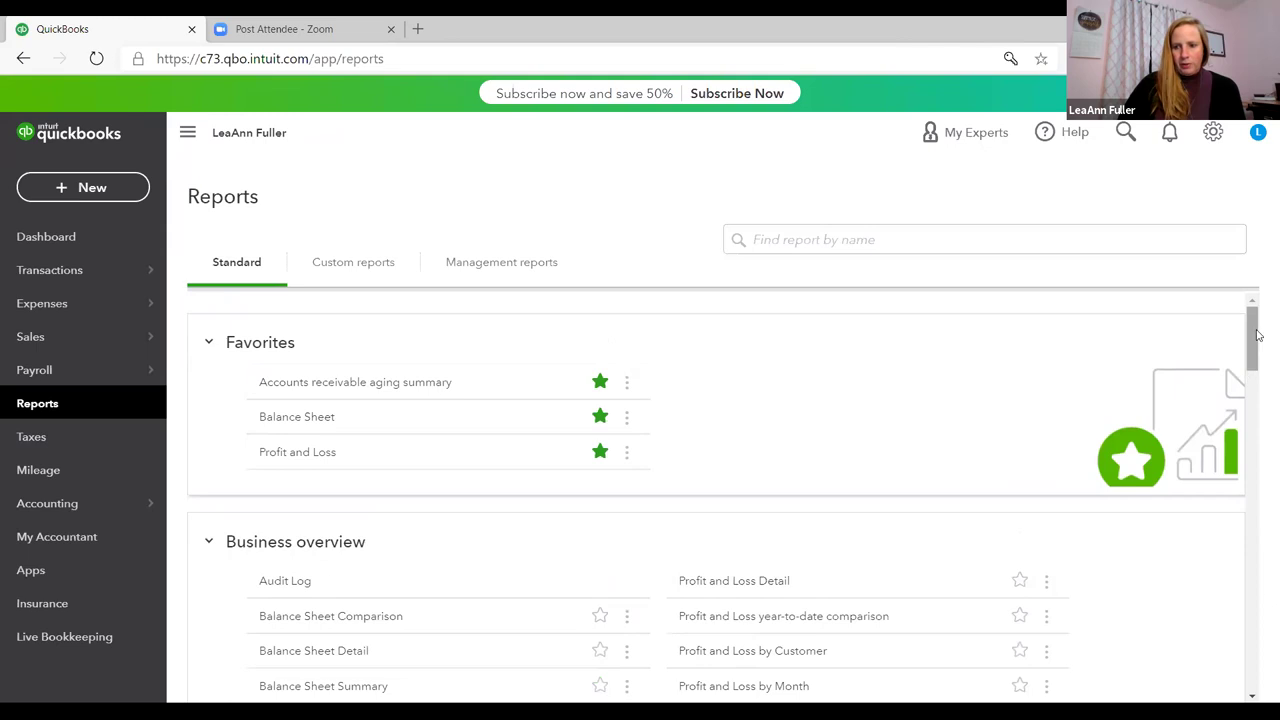
drag(1257, 335, 1258, 558)
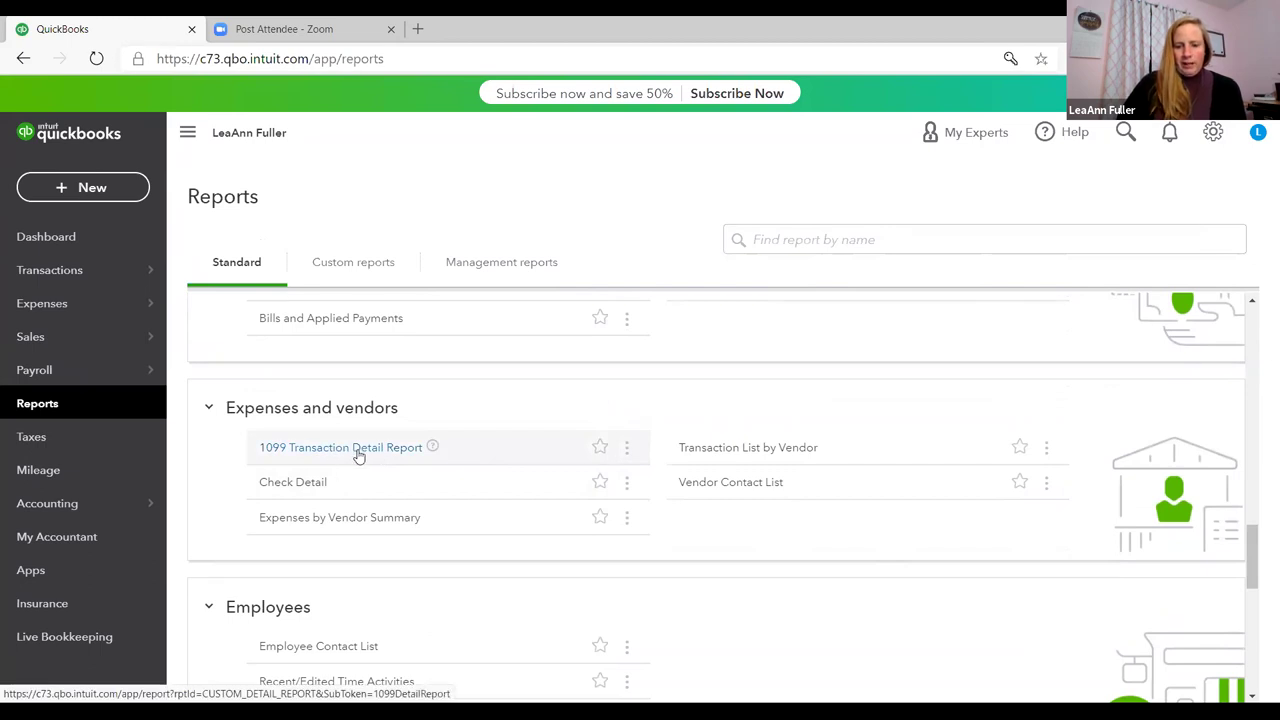
mouse_move(1258, 565)
mouse_down()
mouse_move(1258, 668)
mouse_move(1252, 582)
mouse_up()
mouse_move(1252, 572)
mouse_down()
mouse_move(1248, 489)
mouse_move(1259, 576)
mouse_up()
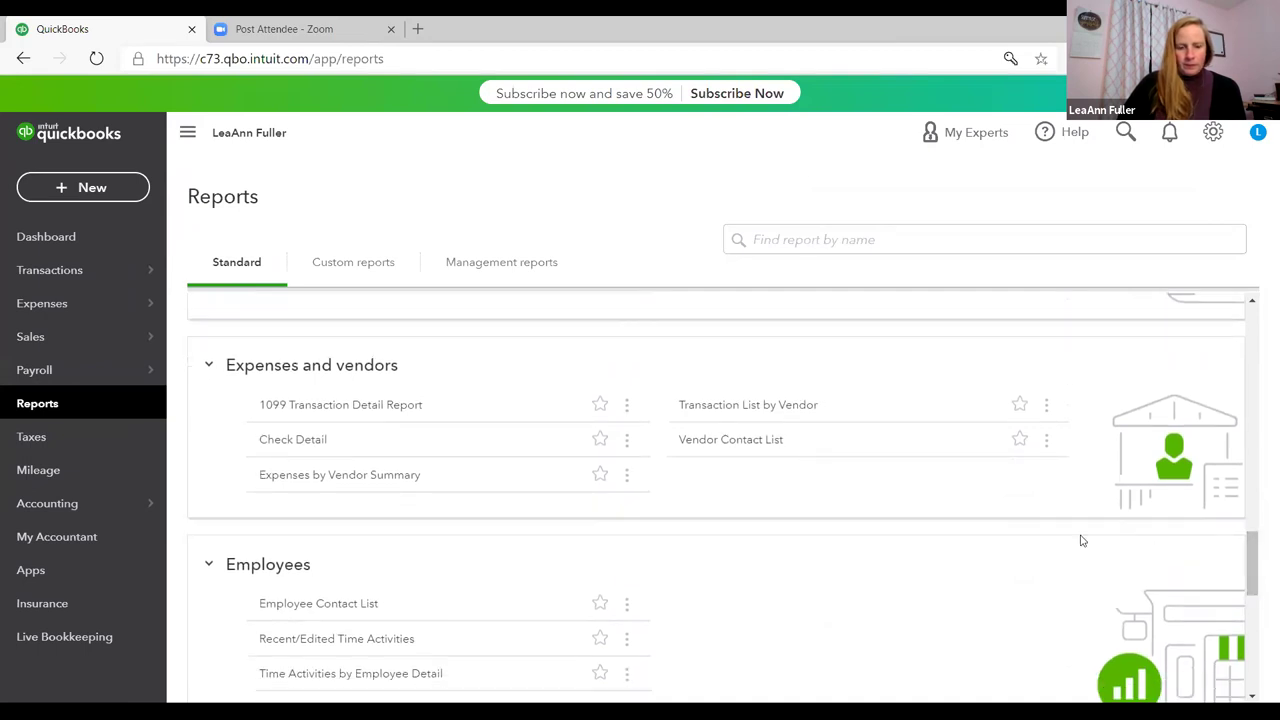
drag(1258, 566, 1260, 674)
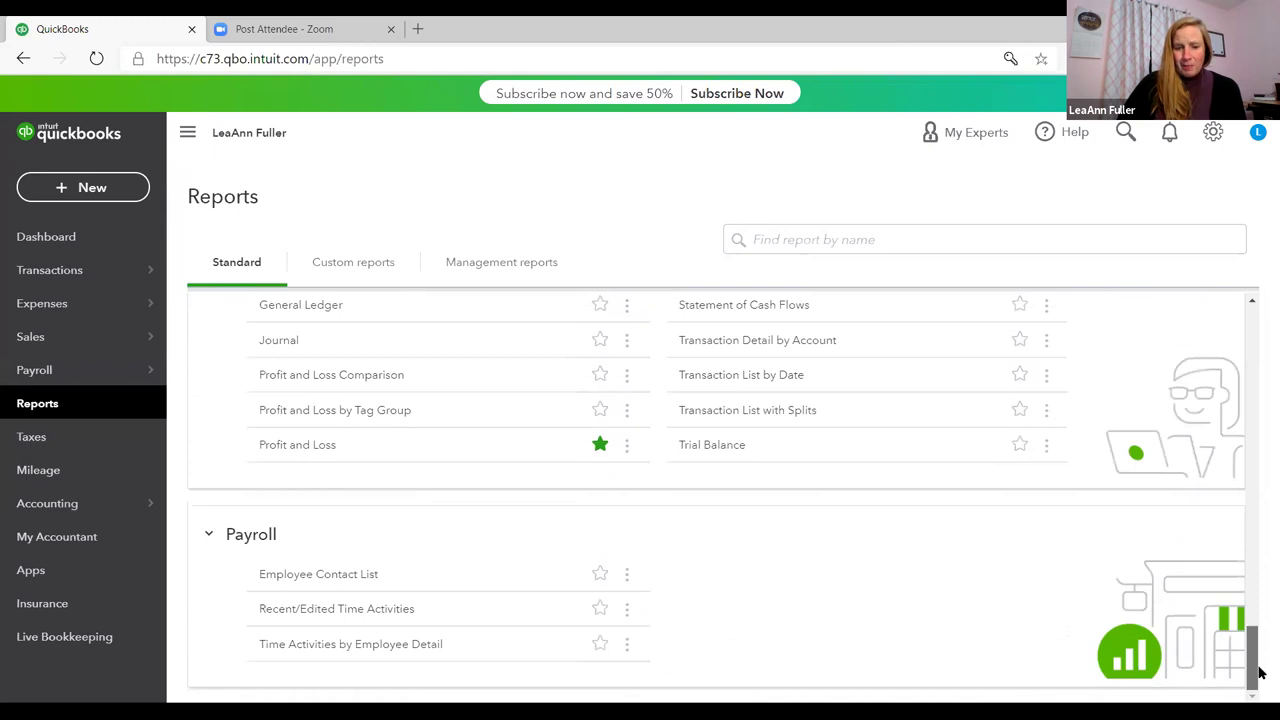